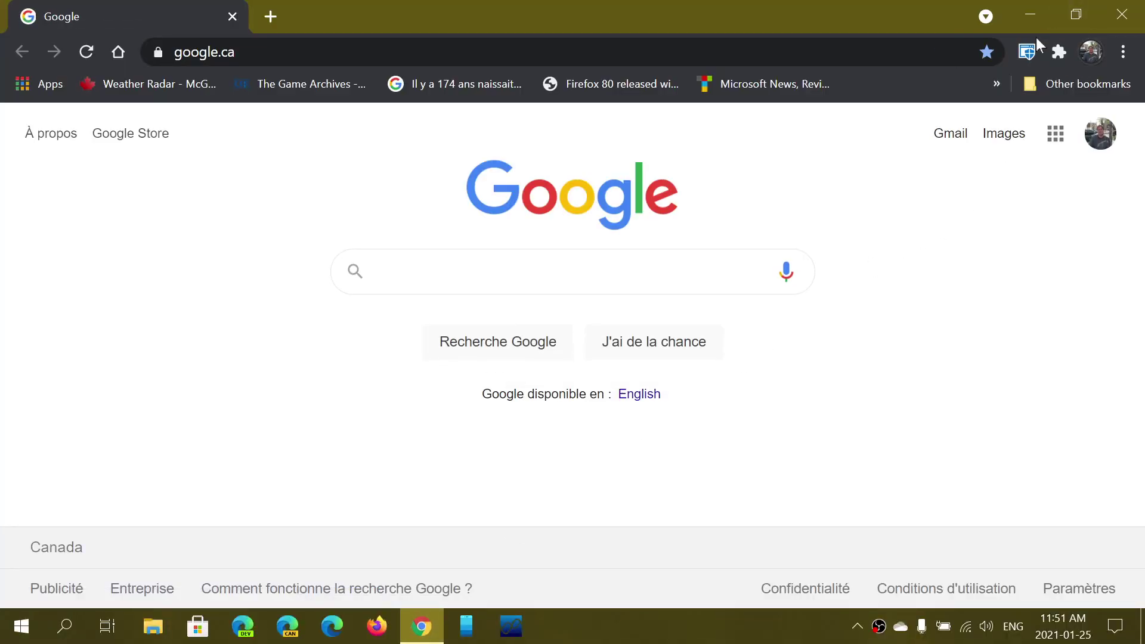
# - Open a separate Guest browsing window from the profile menu's Other people list
pyautogui.click(1092, 51)
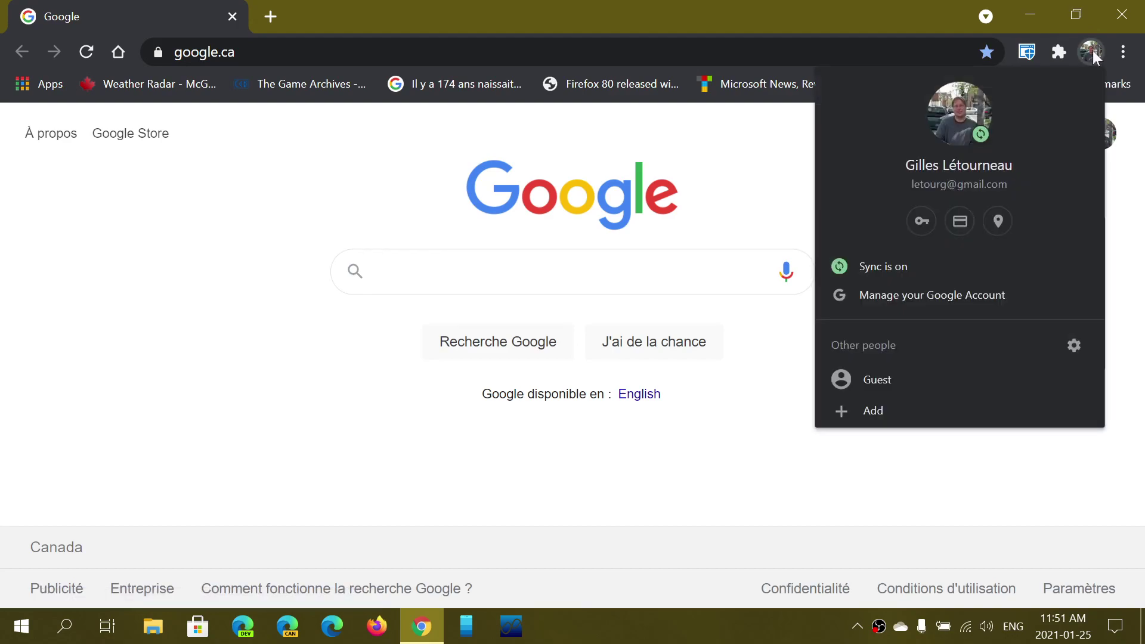
pyautogui.click(949, 376)
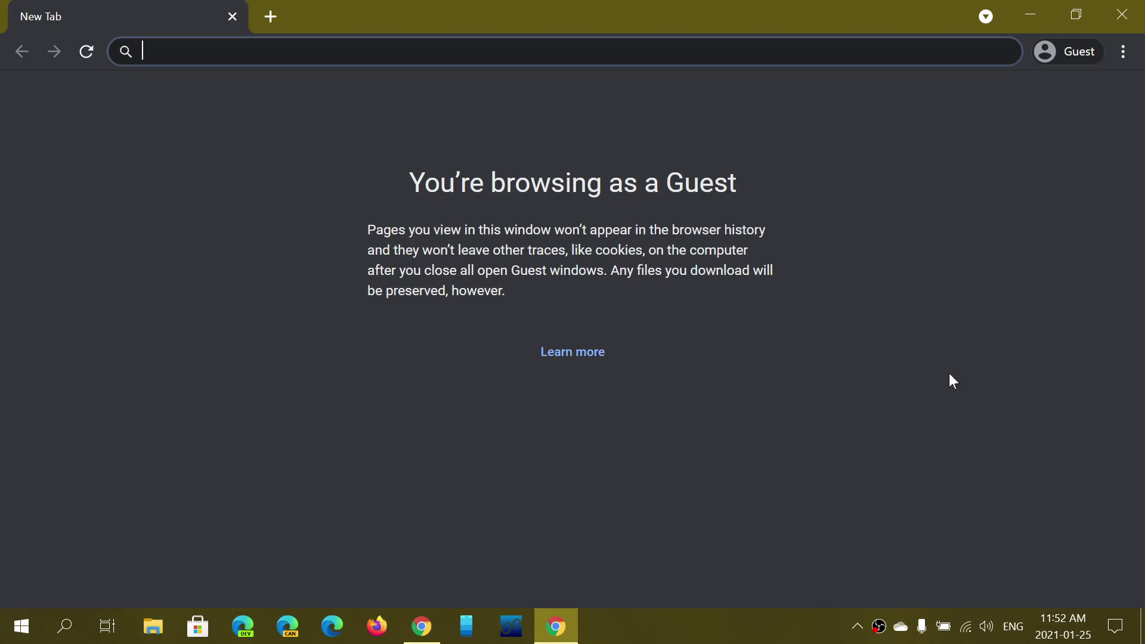
# - Correct the mistyped 'sapce' and load spaceweather.com in the Guest window
pyautogui.write('sapce')
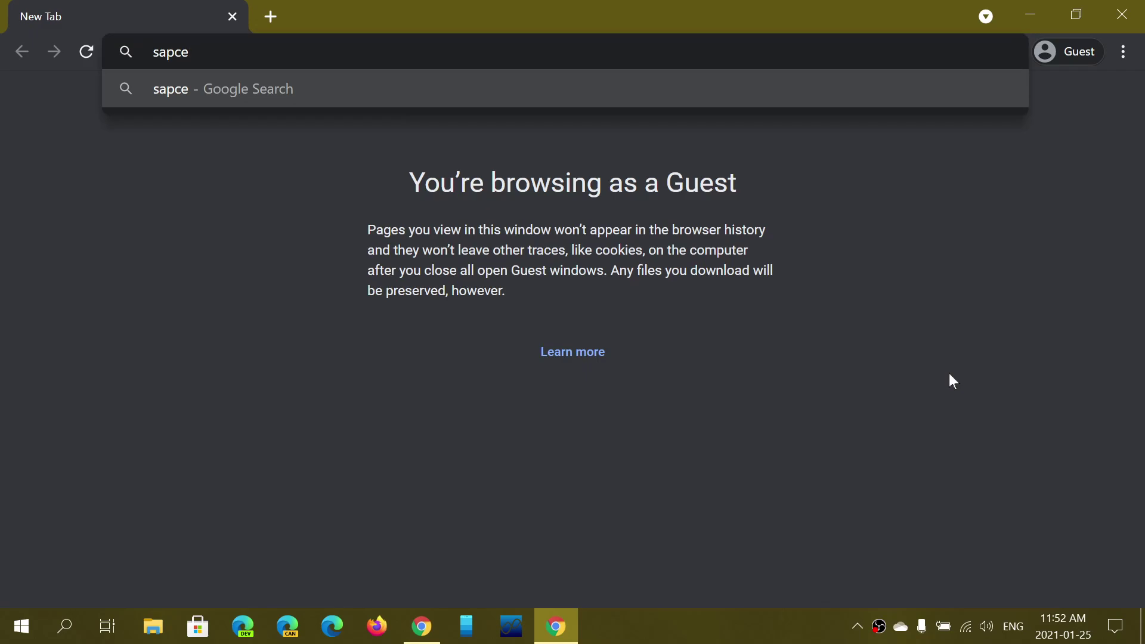
pyautogui.press('BackSpace')
pyautogui.press('BackSpace')
pyautogui.press('BackSpace')
pyautogui.press('BackSpace')
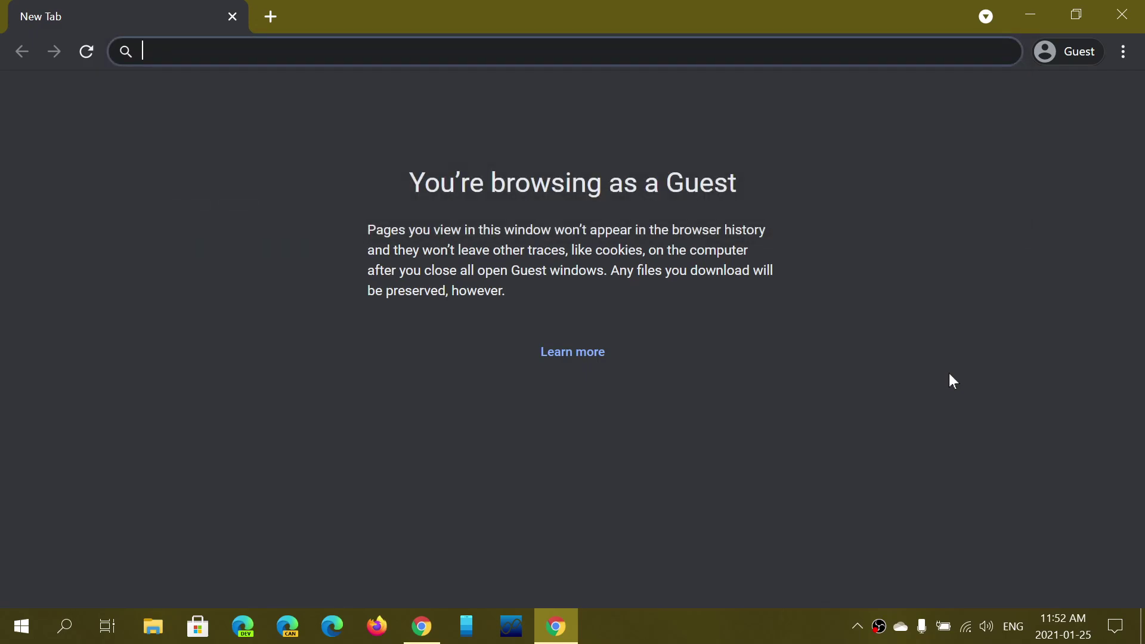
pyautogui.write('spaceweather.com')
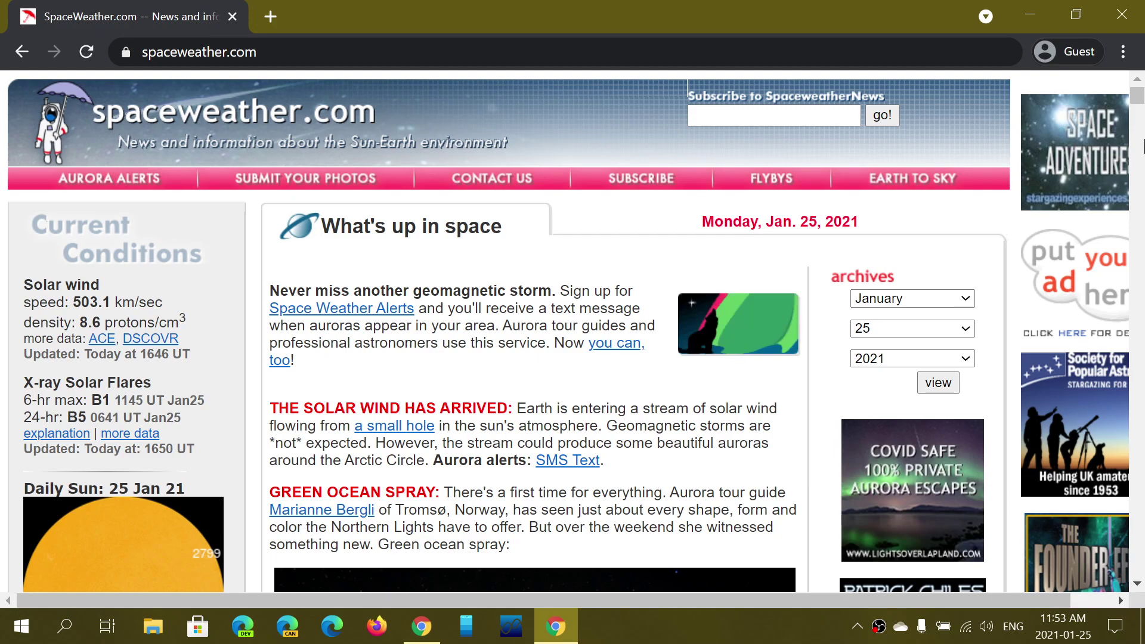
# - Switch to the signed-in profile and back to Guest, then close both Chrome windows
pyautogui.click(1074, 50)
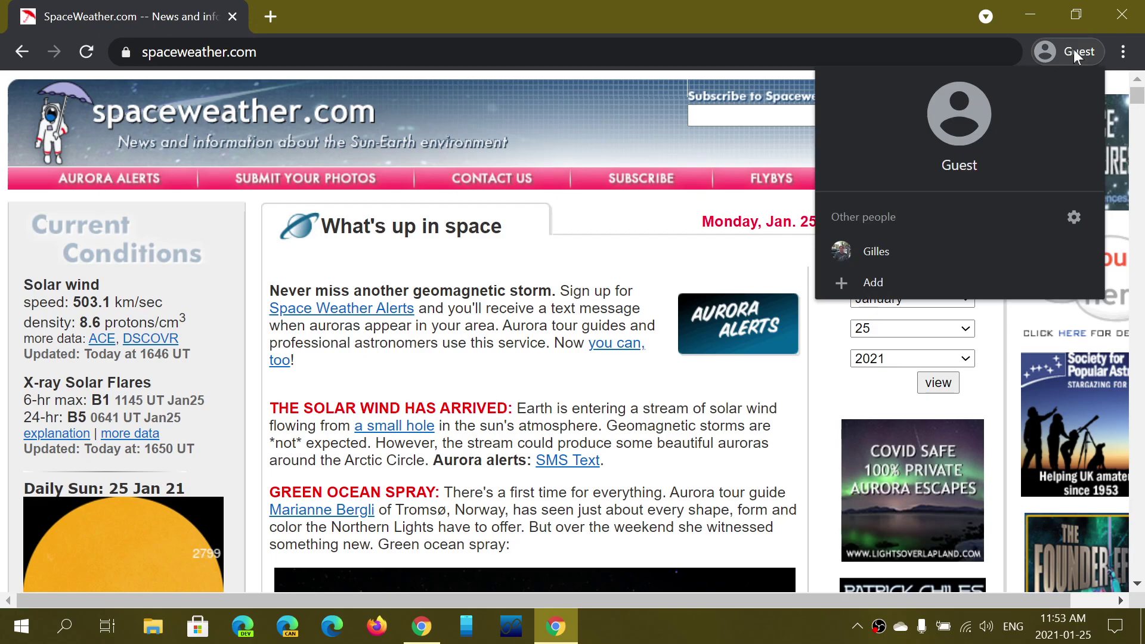
pyautogui.click(888, 256)
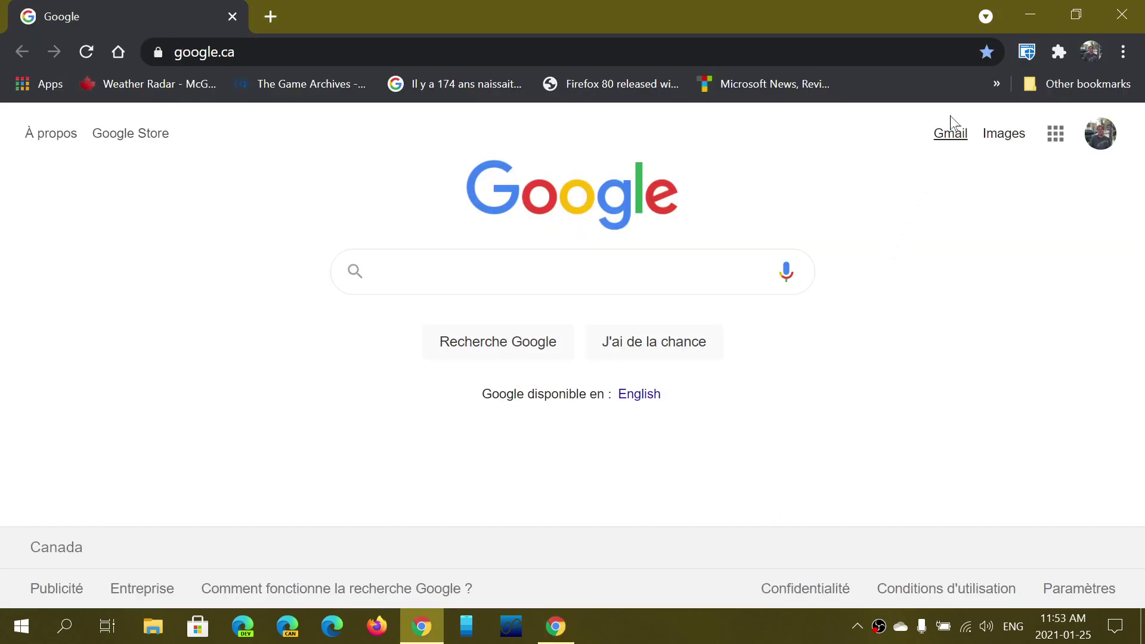
pyautogui.click(1095, 54)
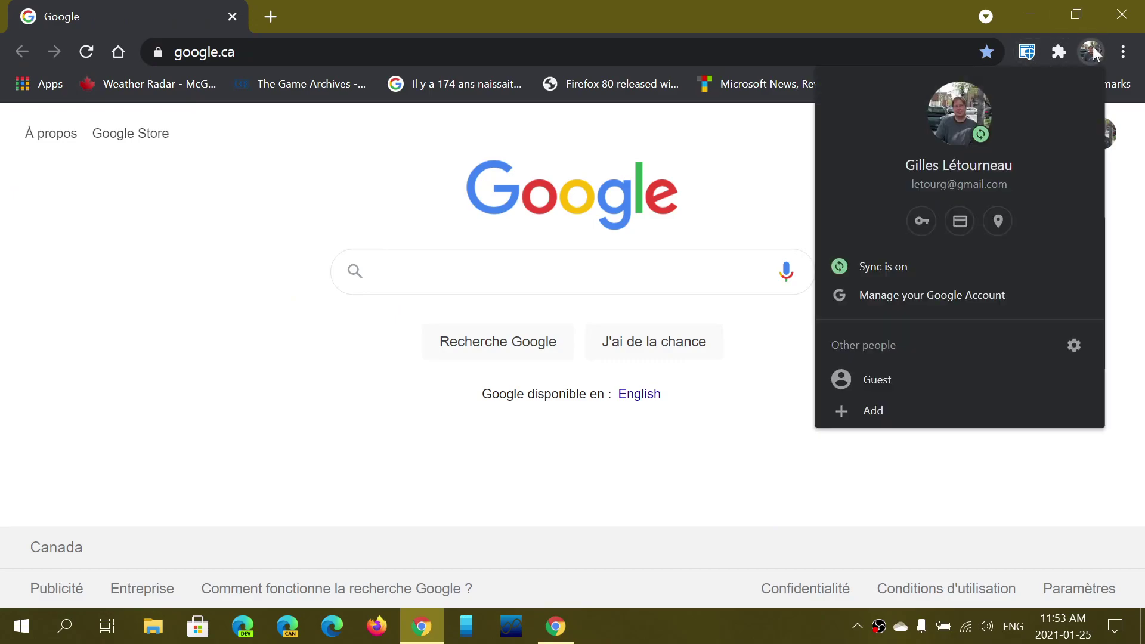
pyautogui.click(914, 374)
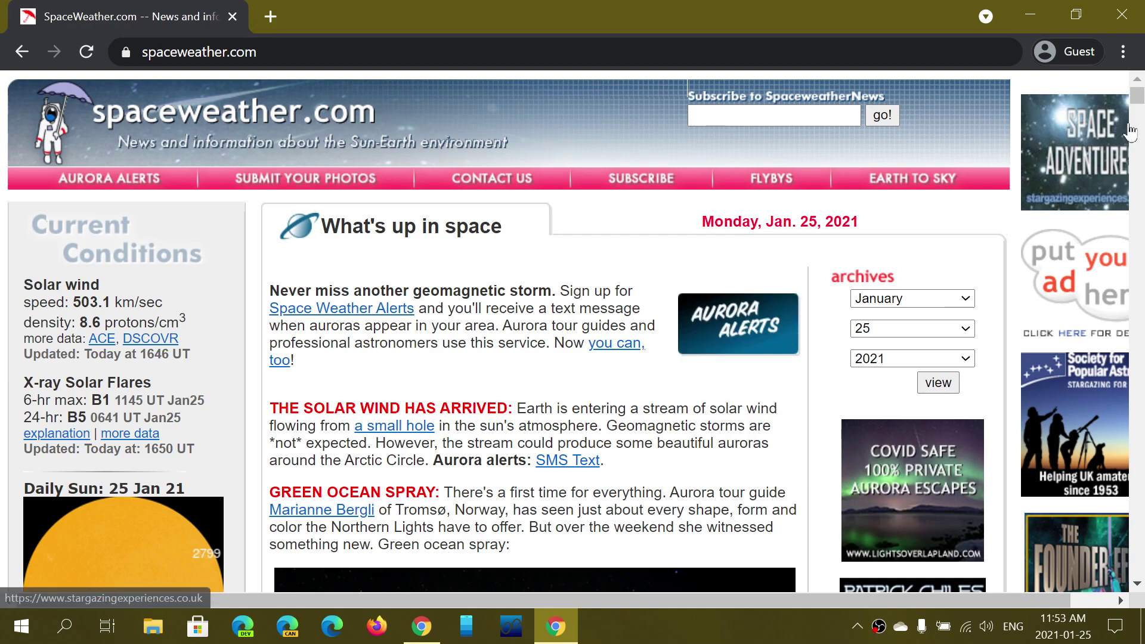
pyautogui.click(1124, 20)
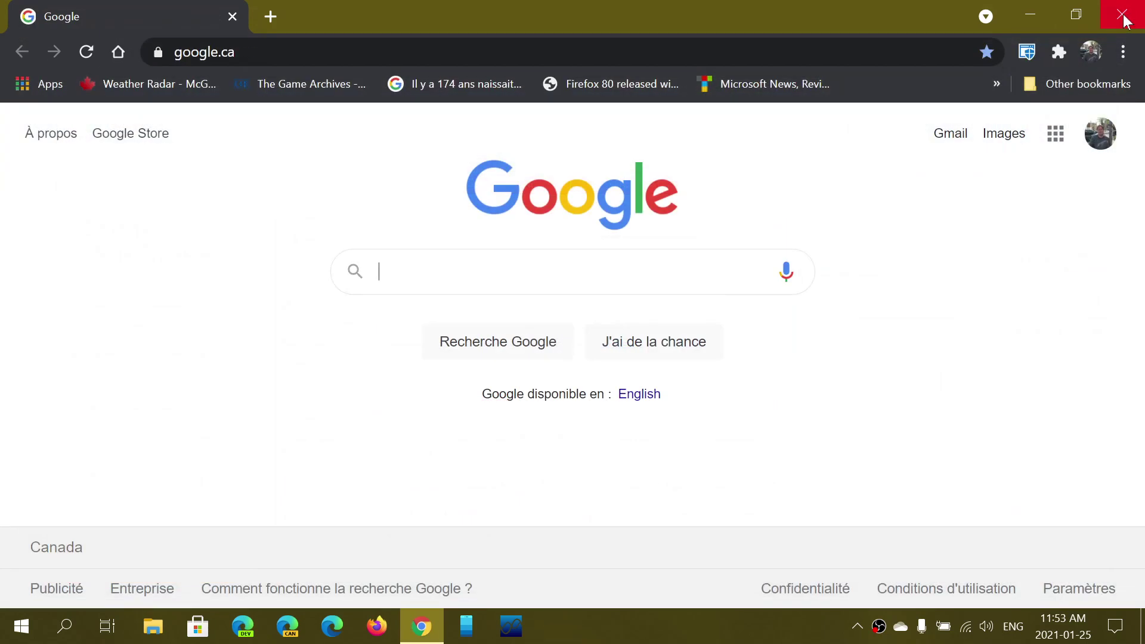
pyautogui.click(1123, 20)
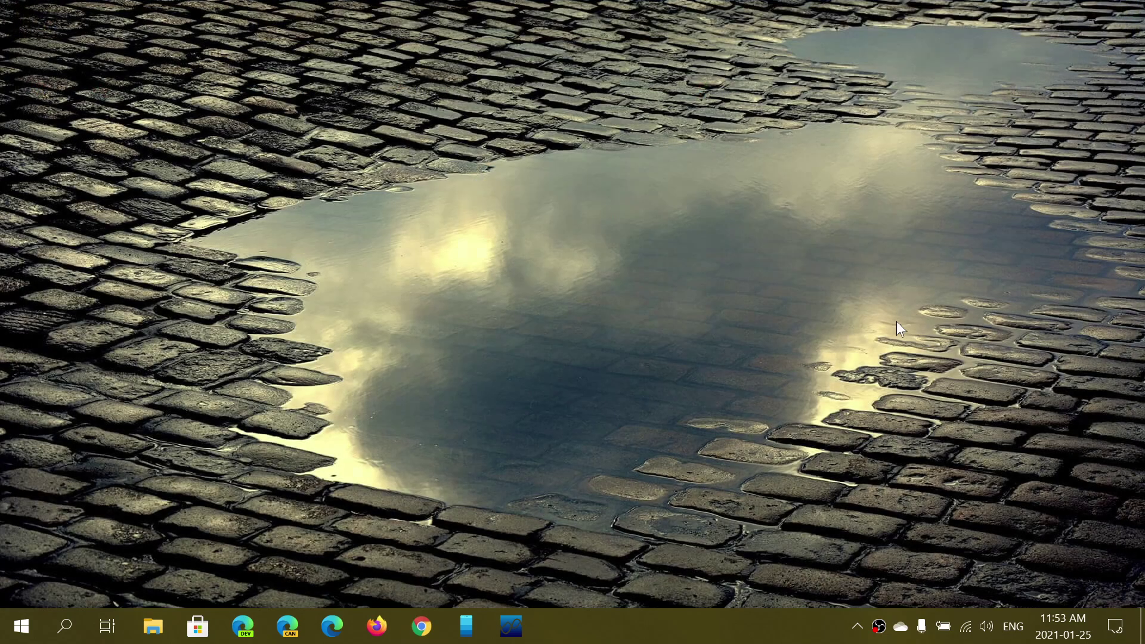